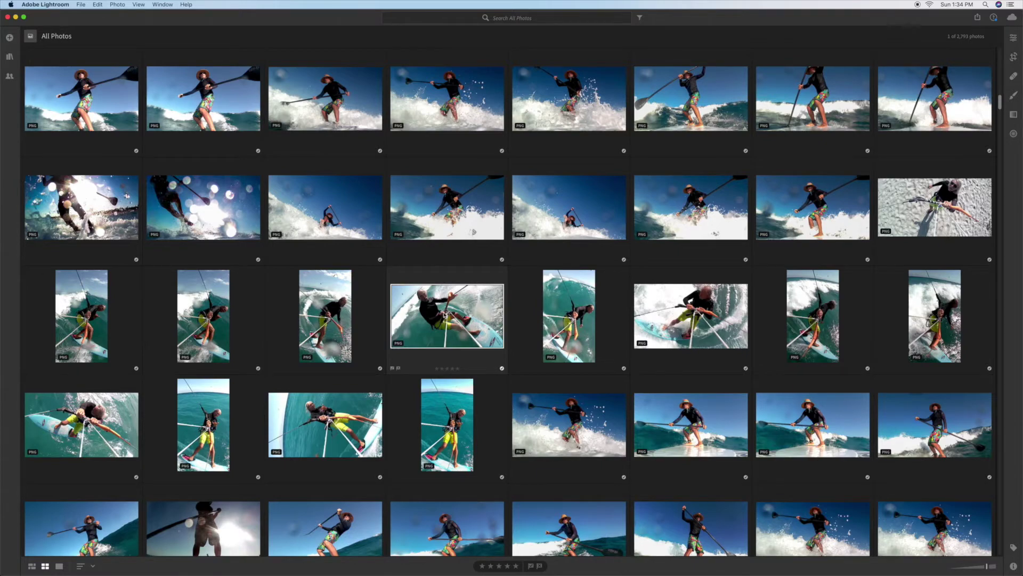
# Step: Open the kitesurfing photo and rotate it left three quarter turns into portrait, then close the crop tools
pyautogui.doubleClick(444, 314)
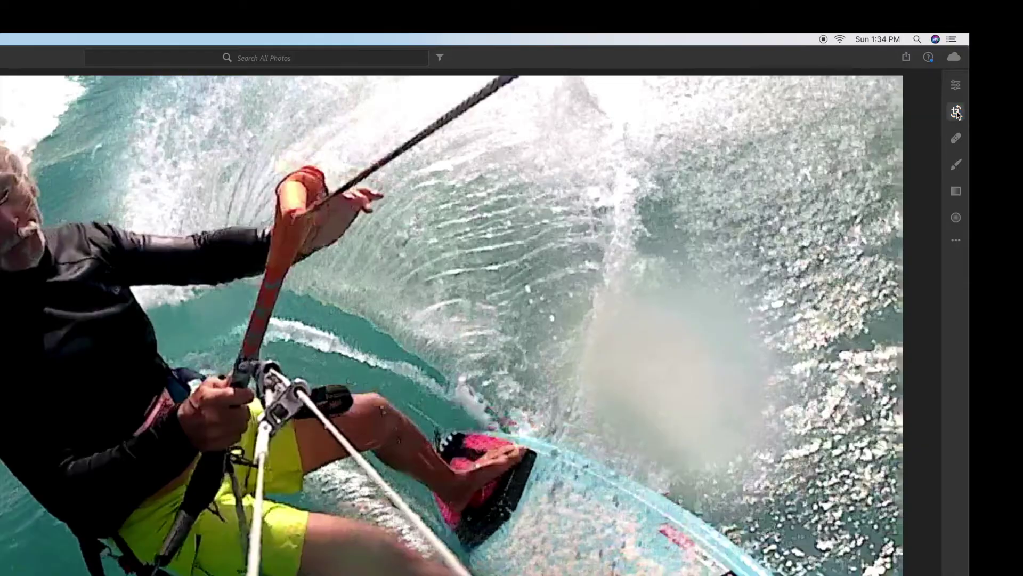
pyautogui.click(708, 210)
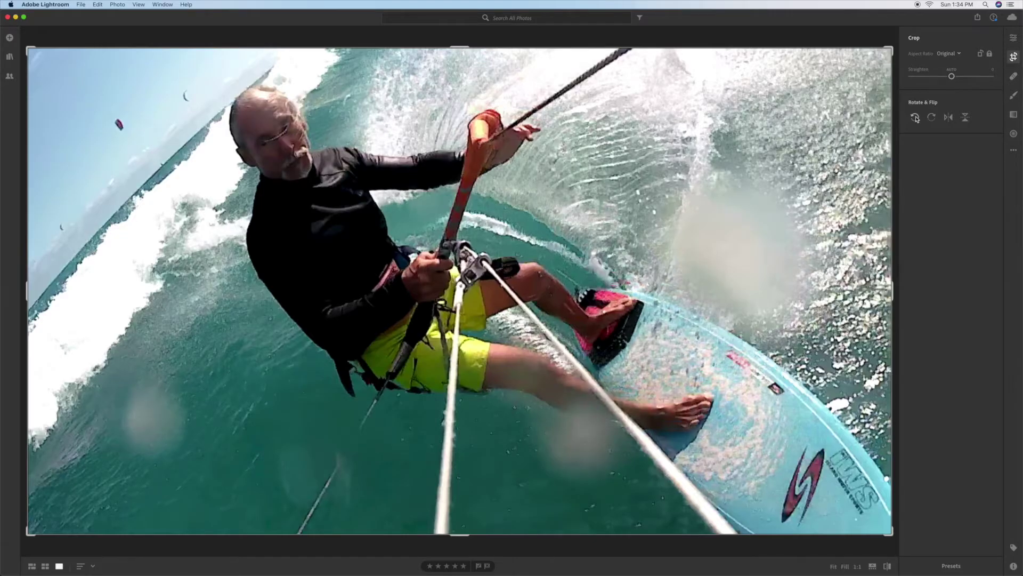
pyautogui.click(915, 117)
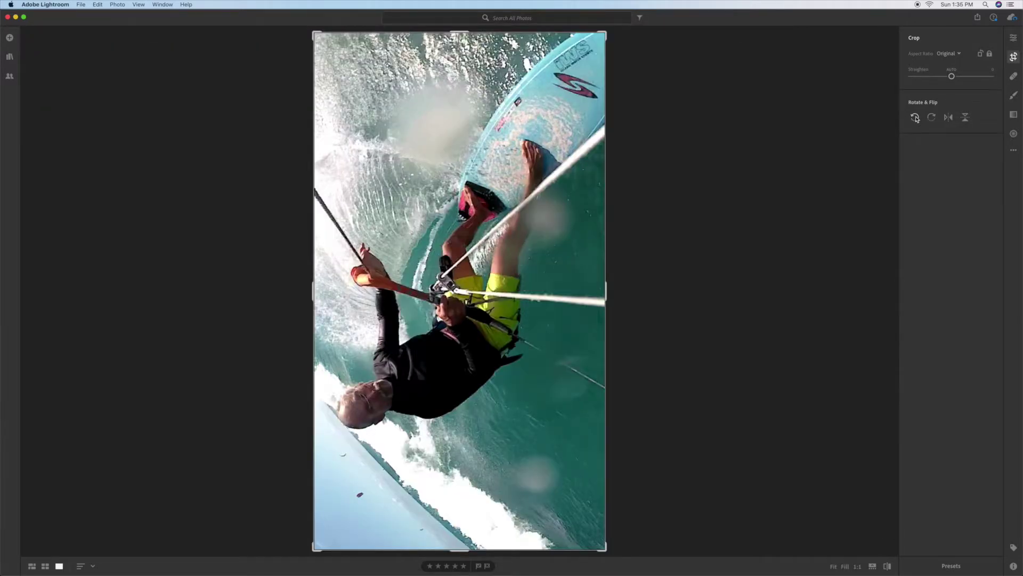
pyautogui.click(916, 118)
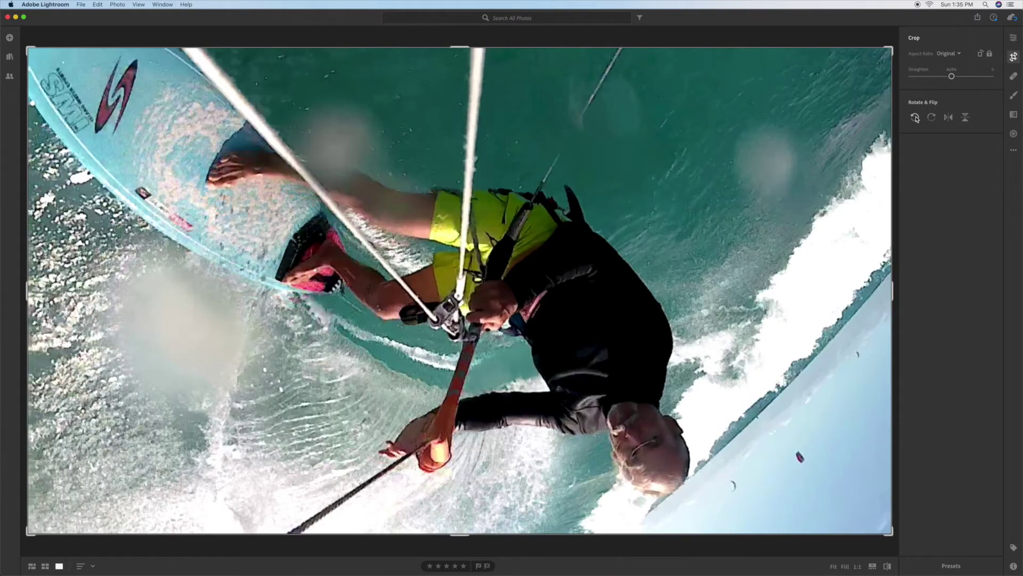
pyautogui.click(916, 119)
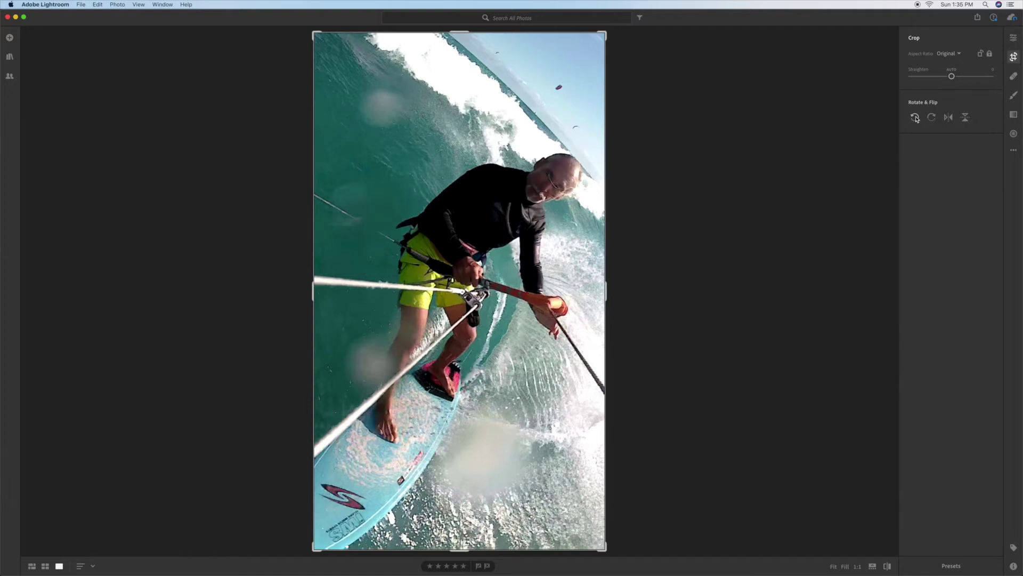
pyautogui.click(1014, 57)
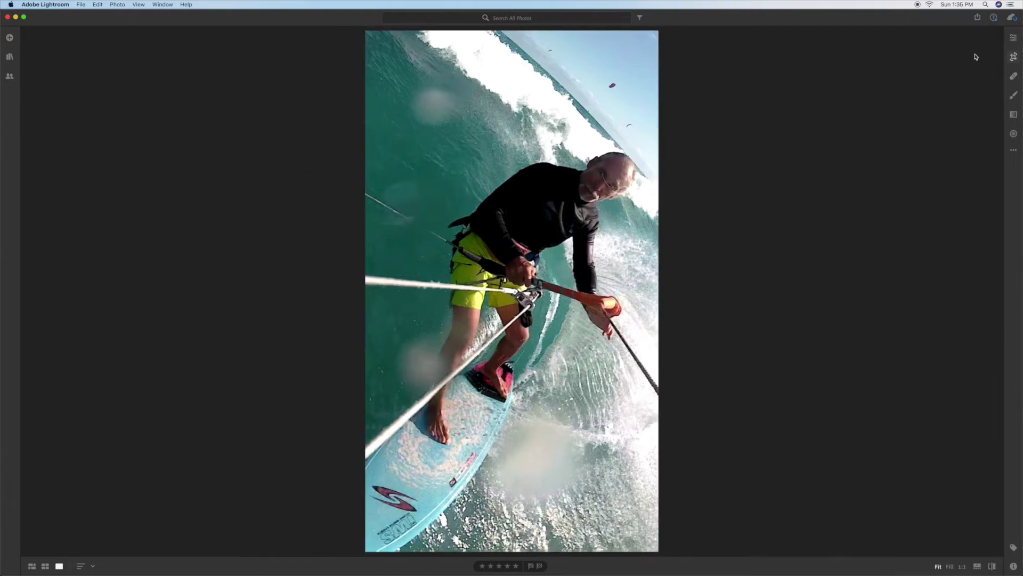
# Step: Check the portrait kitesurfing thumbnail in the All Photos grid, then reopen the photo on its own
pyautogui.press('g')
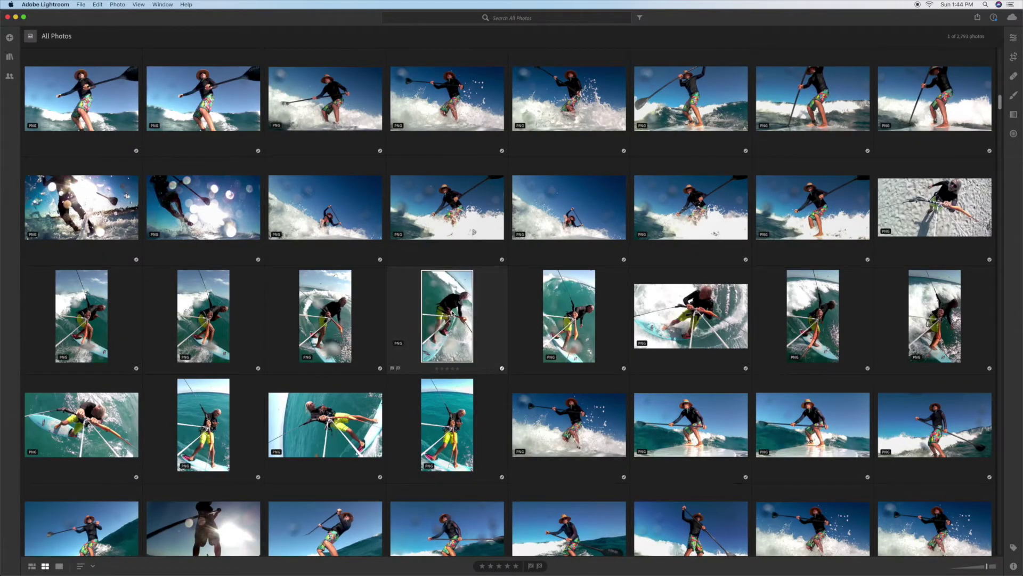
pyautogui.doubleClick(447, 316)
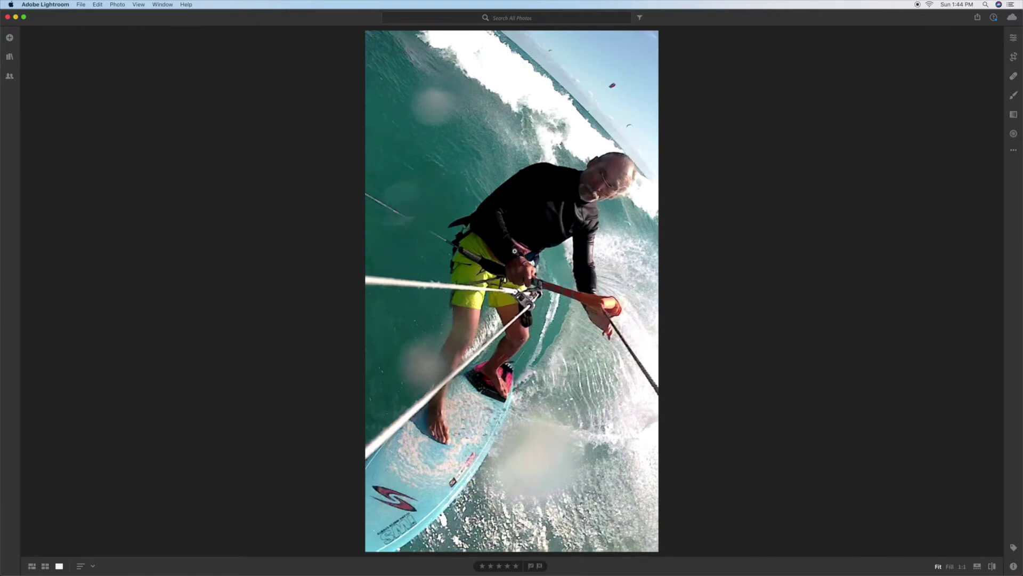
pyautogui.press('g')
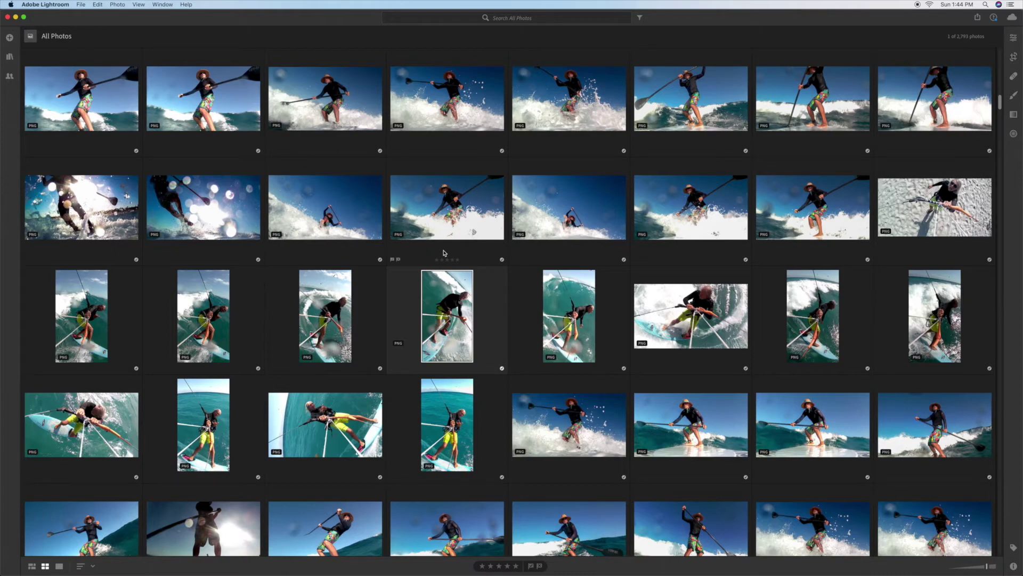
pyautogui.scroll(-2, 201, 325)
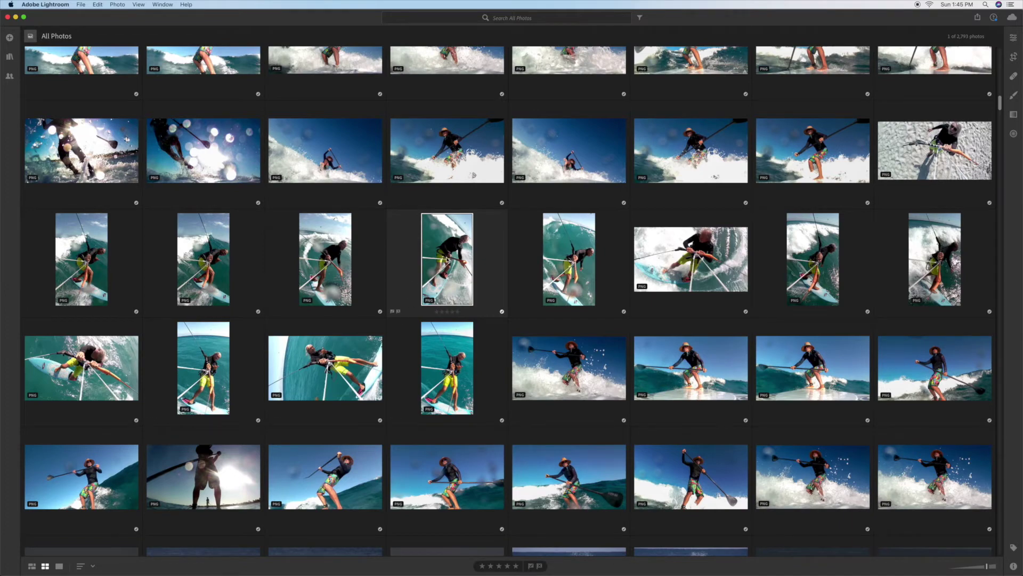
pyautogui.doubleClick(446, 257)
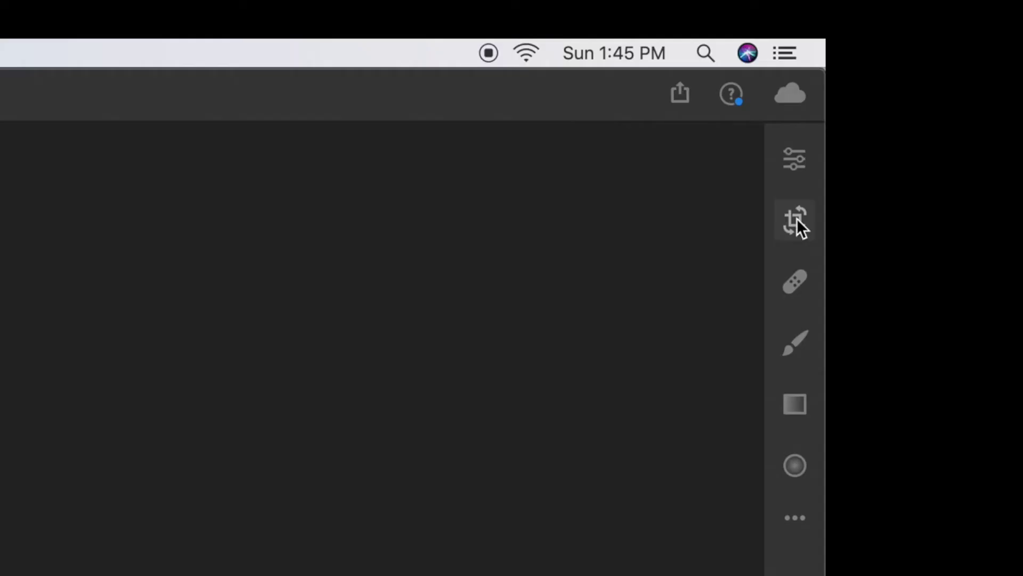
# Step: In Crop & Rotate, turn the kitesurfing photo through several left and right quarter turns
pyautogui.click(1014, 57)
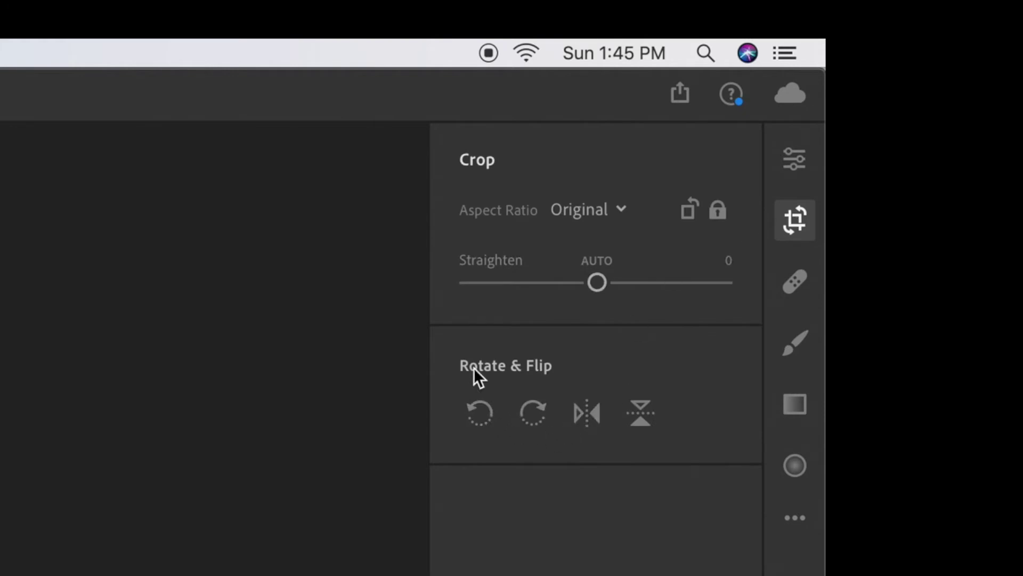
pyautogui.click(478, 411)
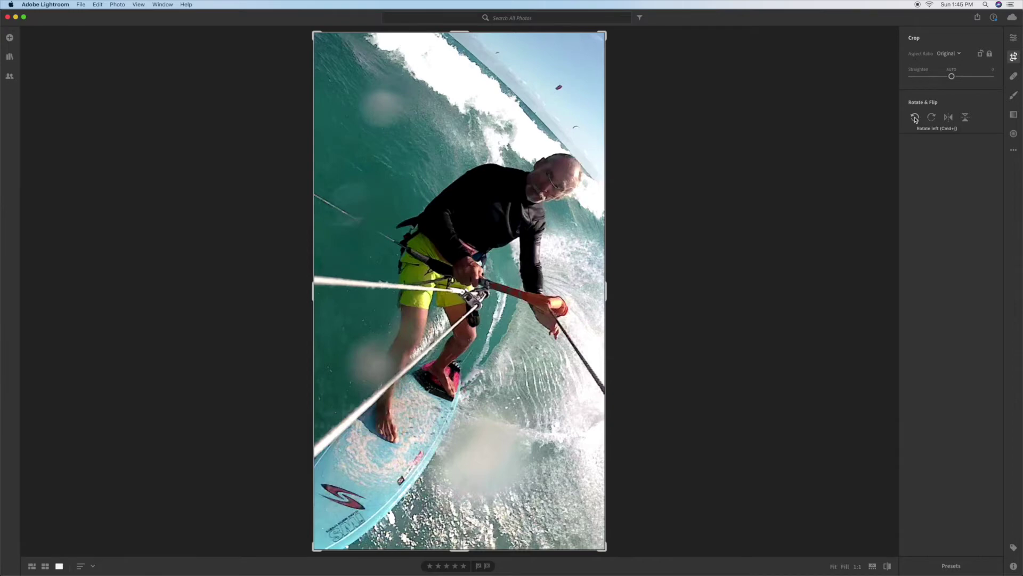
pyautogui.click(915, 118)
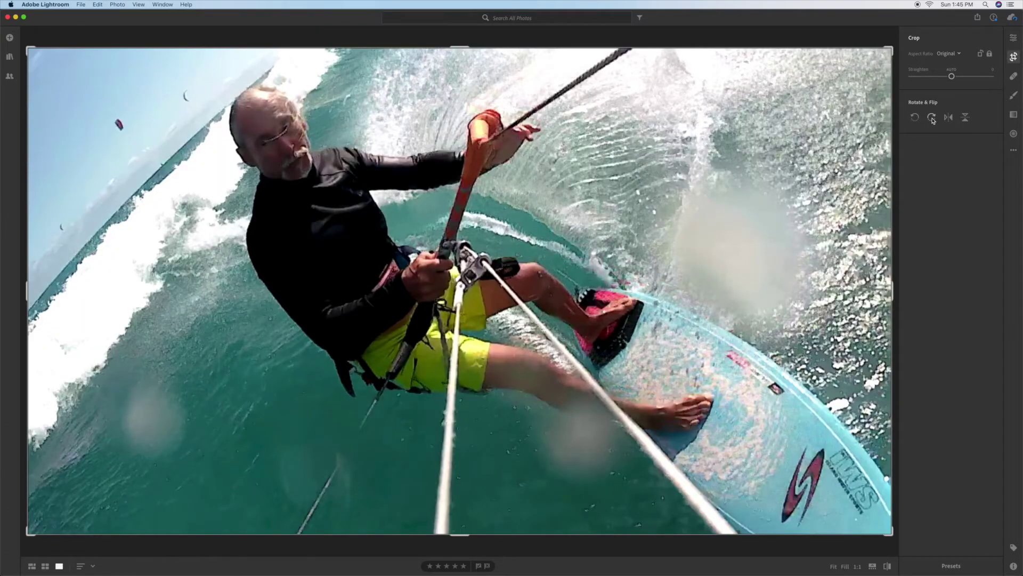
pyautogui.click(932, 119)
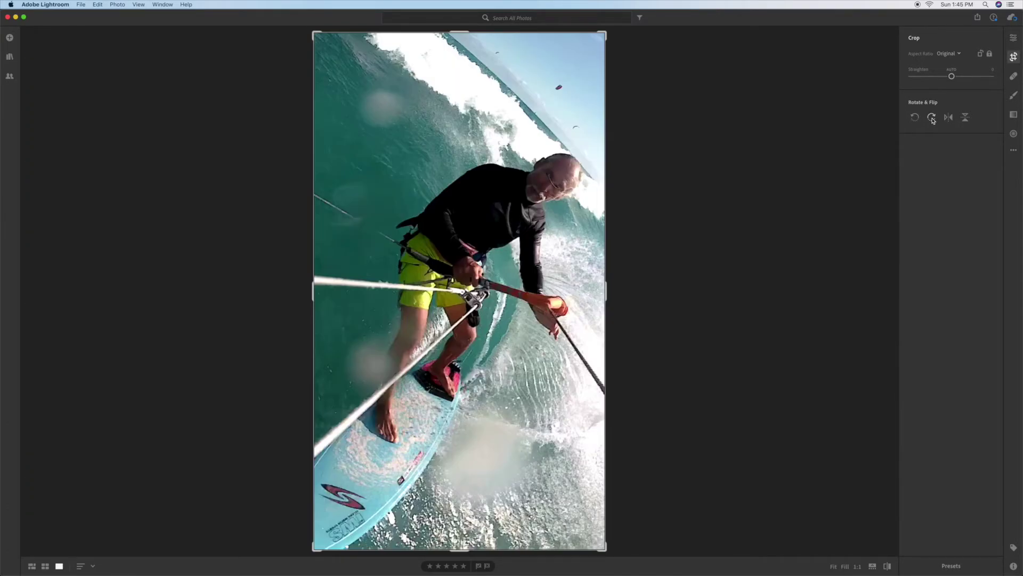
pyautogui.click(932, 118)
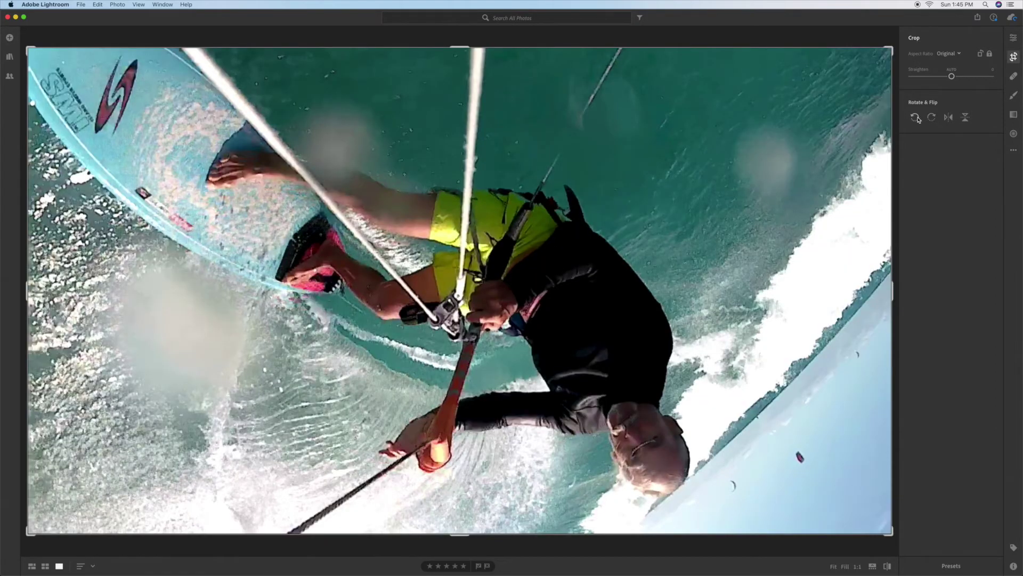
pyautogui.click(916, 117)
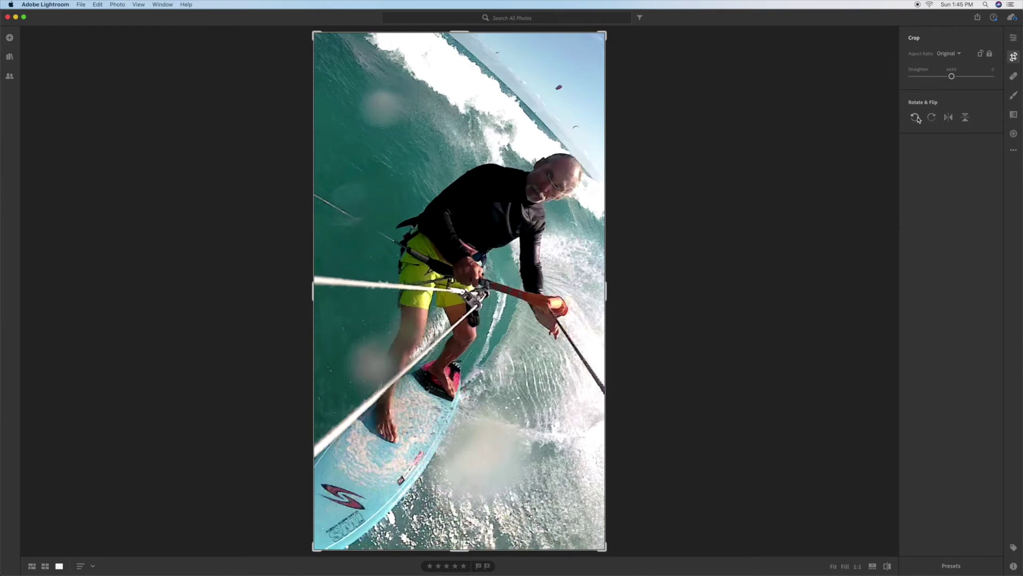
pyautogui.click(916, 118)
pyautogui.click(917, 118)
pyautogui.click(916, 118)
pyautogui.click(917, 118)
# Step: Rotate clockwise in quarter turns until the photo is landscape again, and close the crop tools
pyautogui.click(932, 119)
pyautogui.click(932, 119)
pyautogui.click(932, 118)
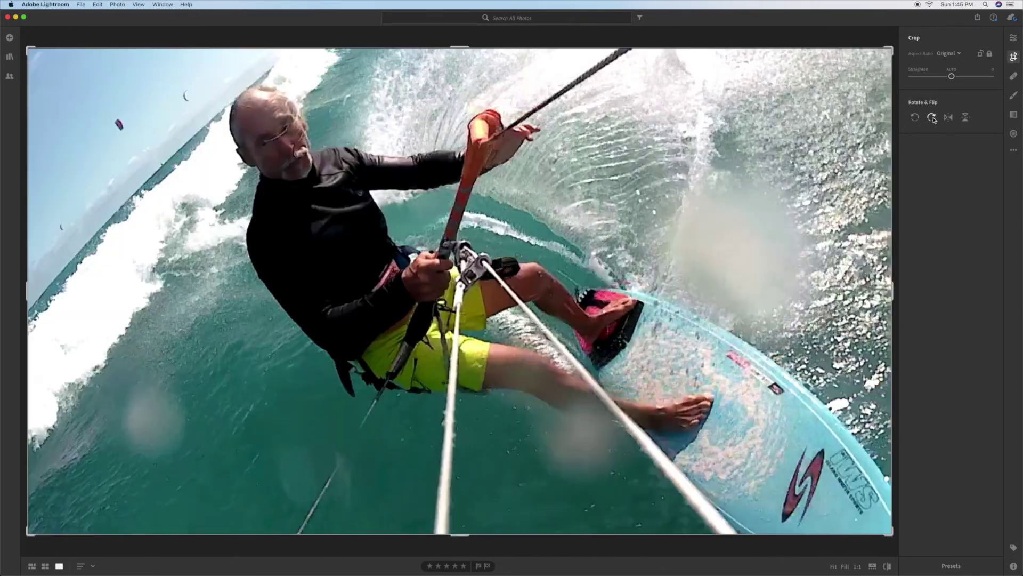
pyautogui.click(932, 118)
pyautogui.click(933, 118)
pyautogui.click(932, 118)
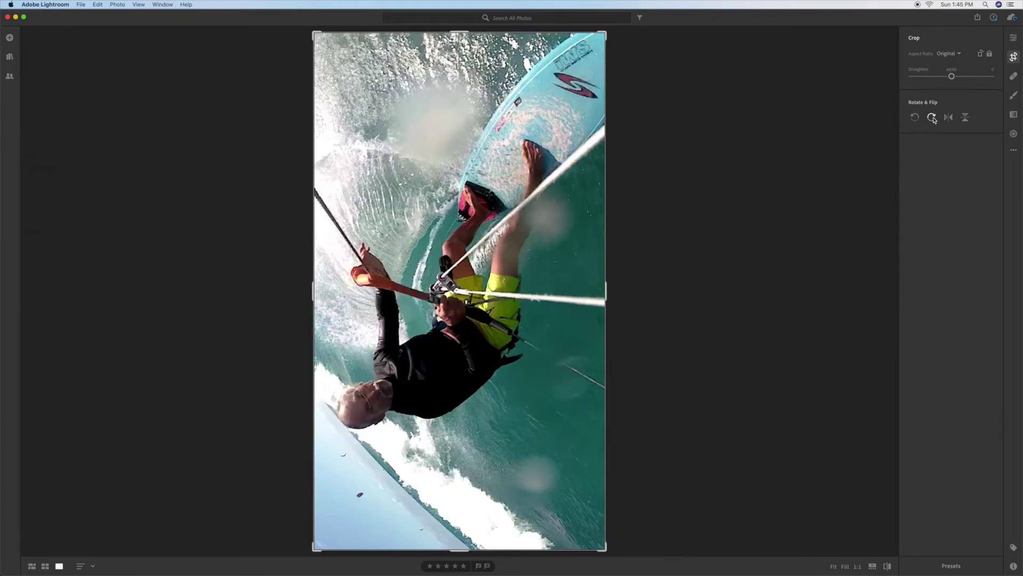
pyautogui.click(933, 118)
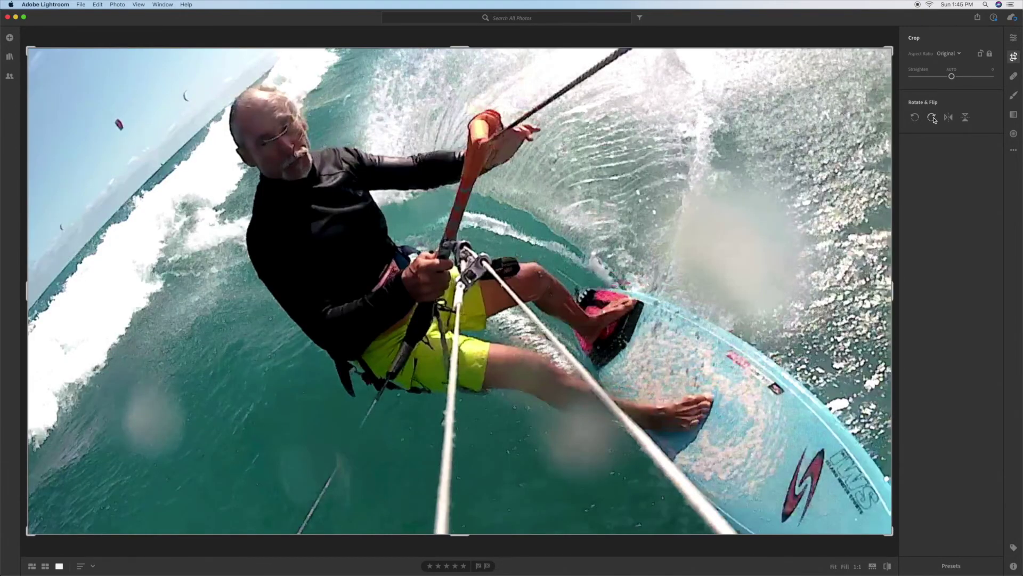
pyautogui.click(1014, 57)
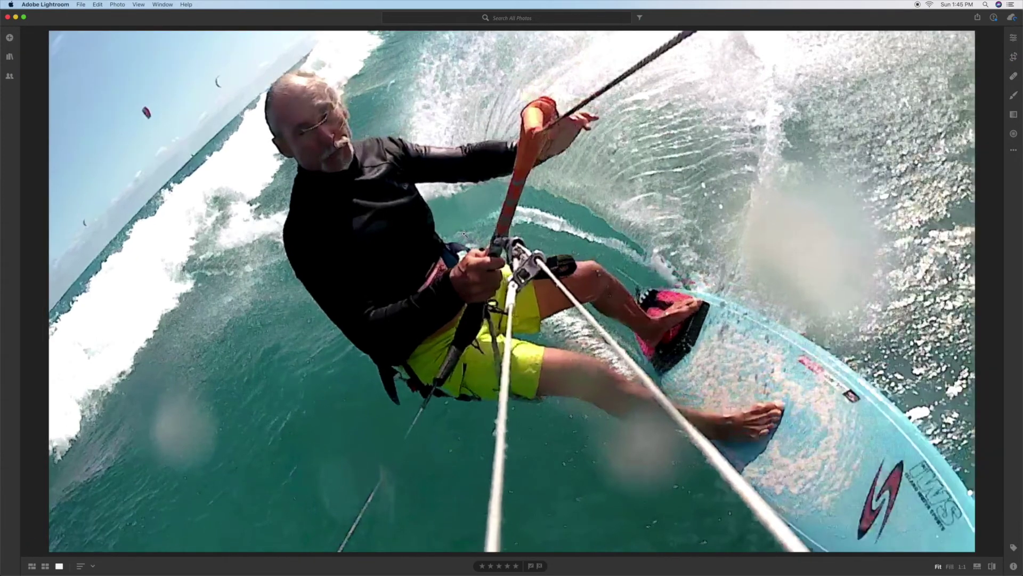
# Step: Return to the grid and briefly preview the portrait kiteboarding photo in the next row
pyautogui.press('g')
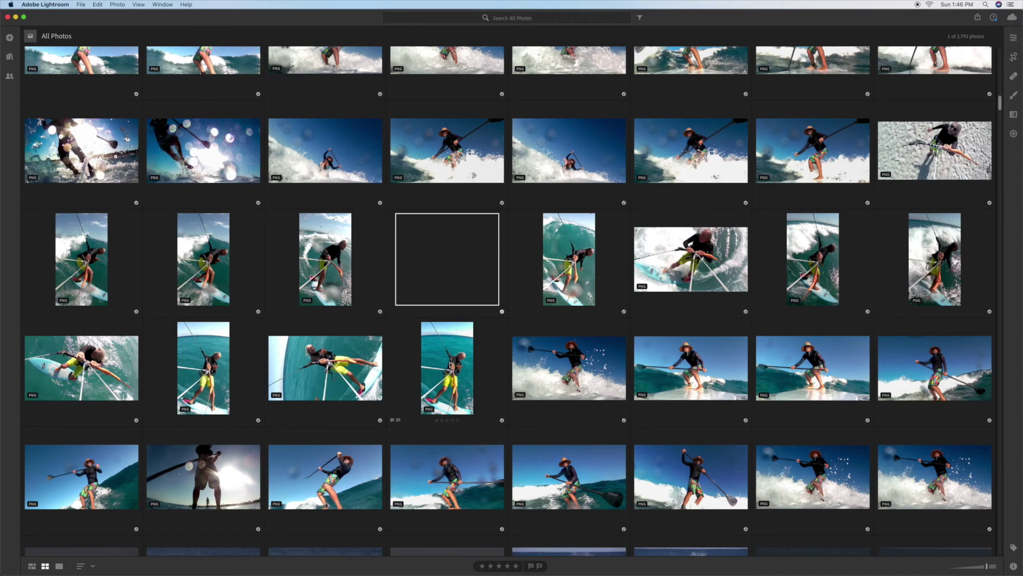
pyautogui.doubleClick(447, 368)
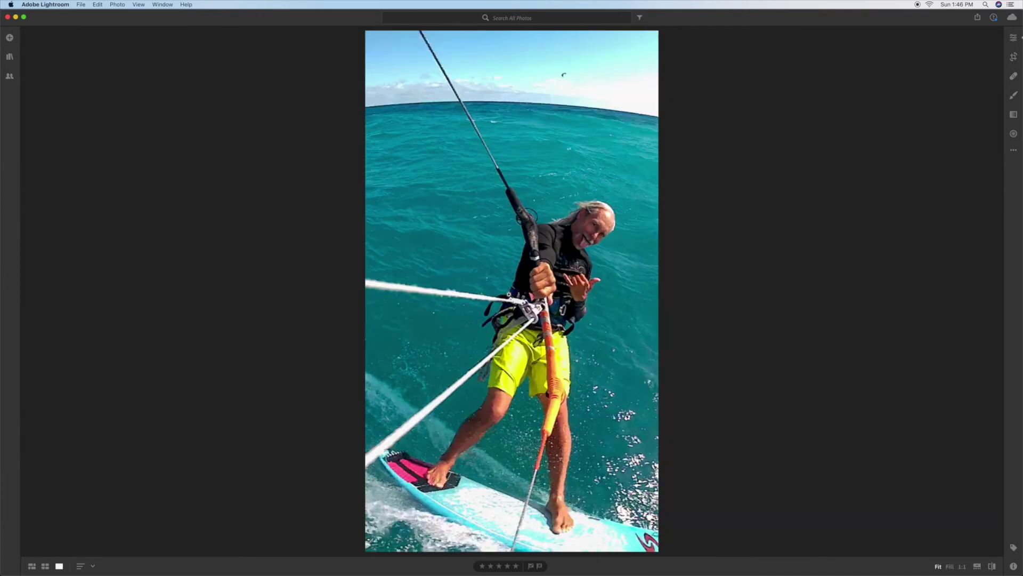
pyautogui.doubleClick(510, 296)
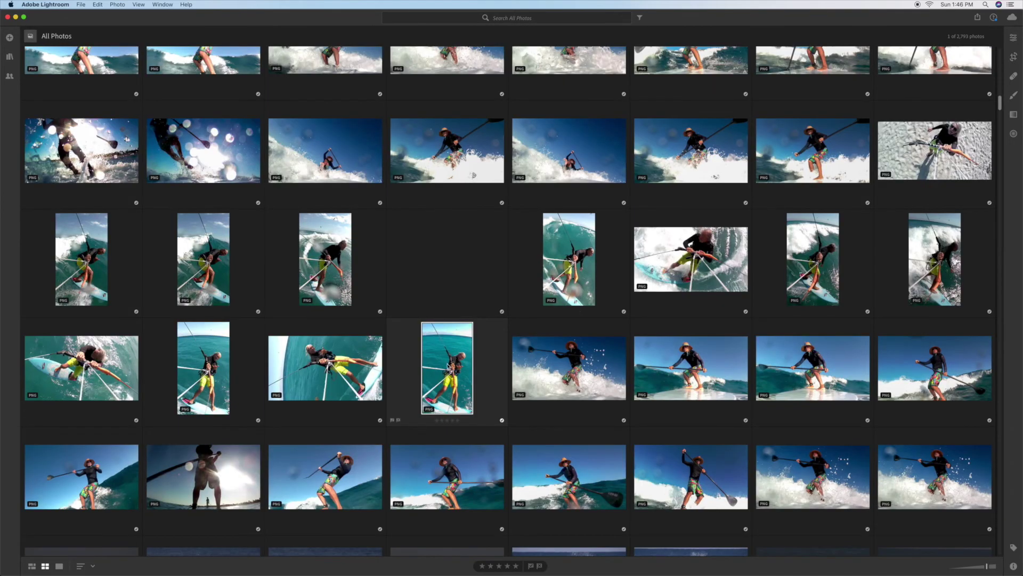
# Step: Reopen the portrait kiteboarding photo, toggle Crop & Rotate without changes, and return to the grid
pyautogui.doubleClick(448, 366)
pyautogui.click(1014, 56)
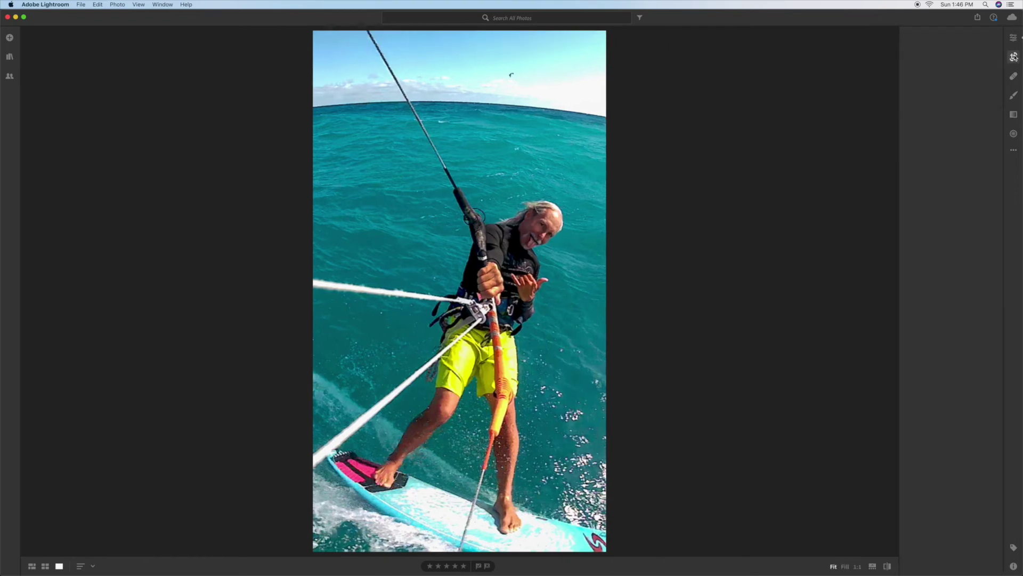
pyautogui.click(1014, 57)
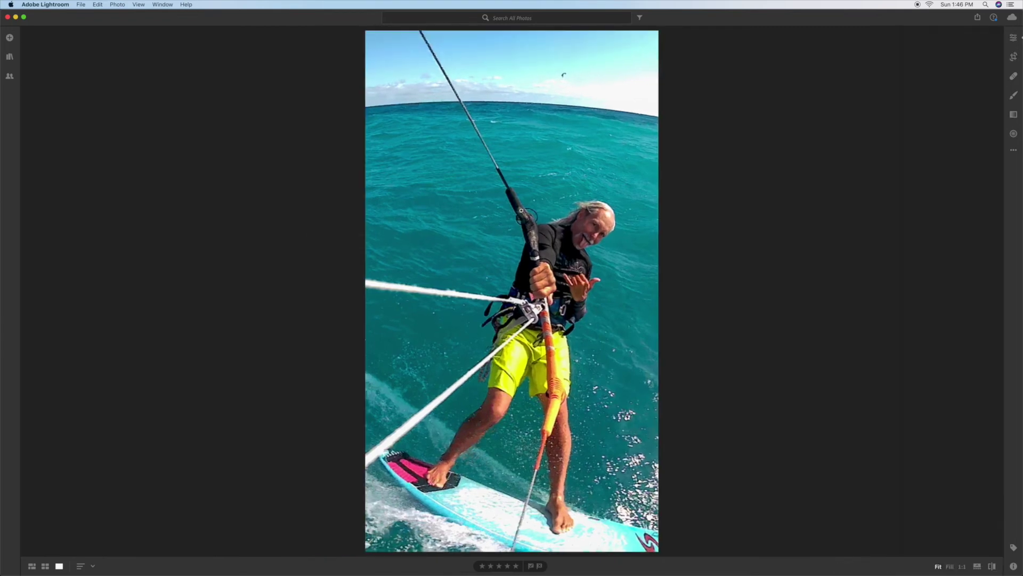
pyautogui.doubleClick(498, 245)
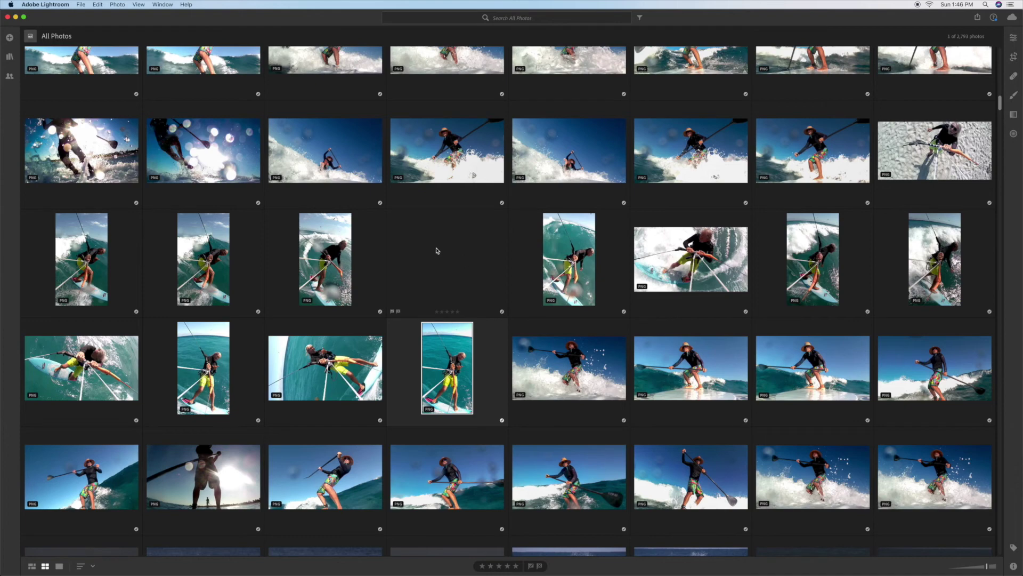
pyautogui.scroll(3, 436, 250)
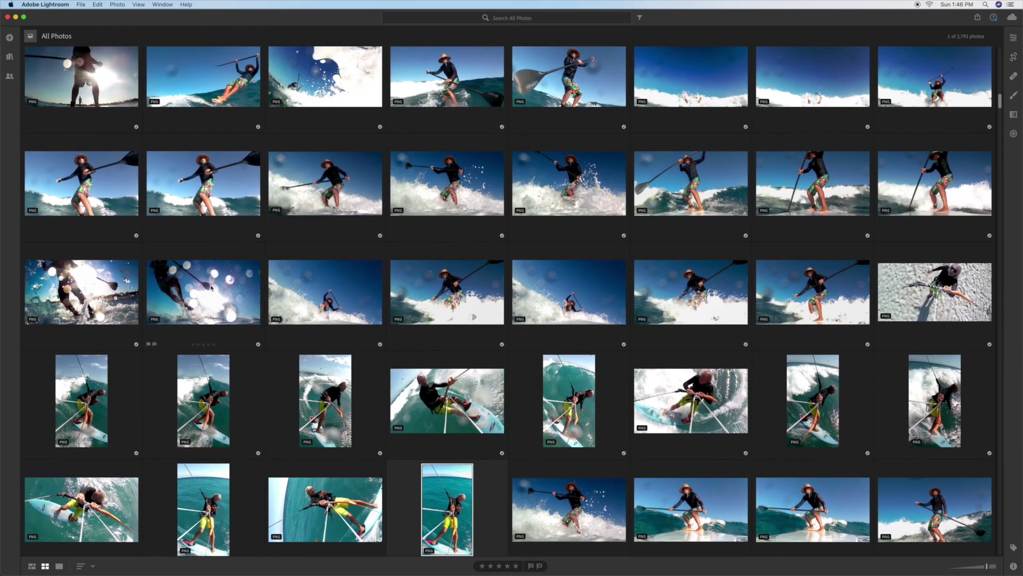
pyautogui.scroll(-3, 210, 288)
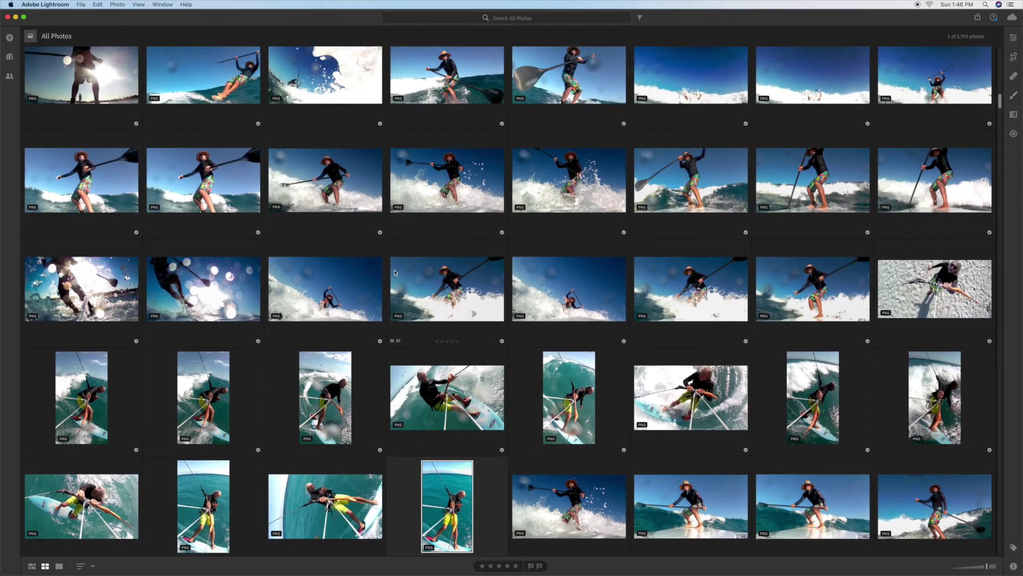